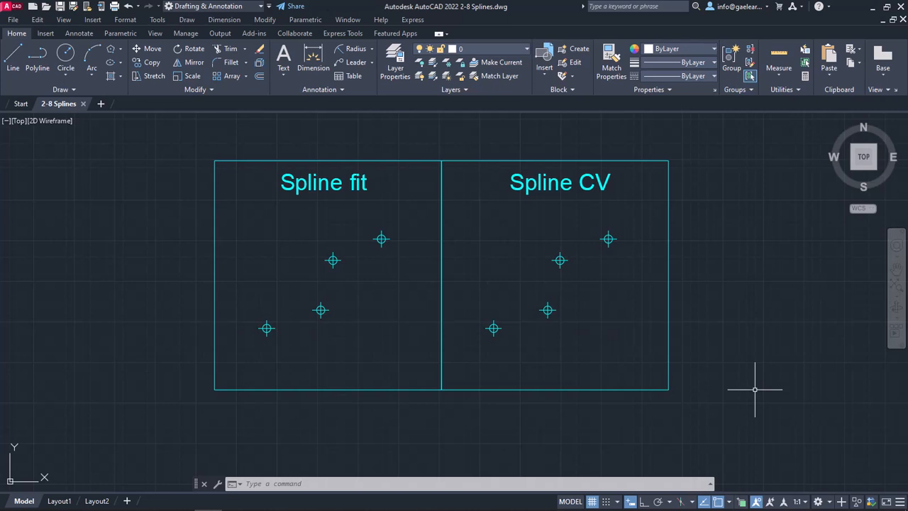
Step: Turn on the Node object snap
left_click(727, 501)
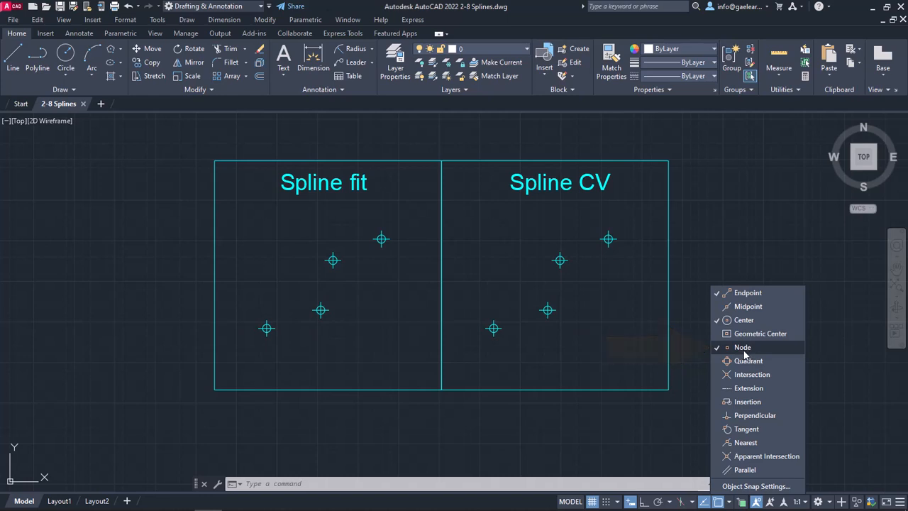
left_click(829, 360)
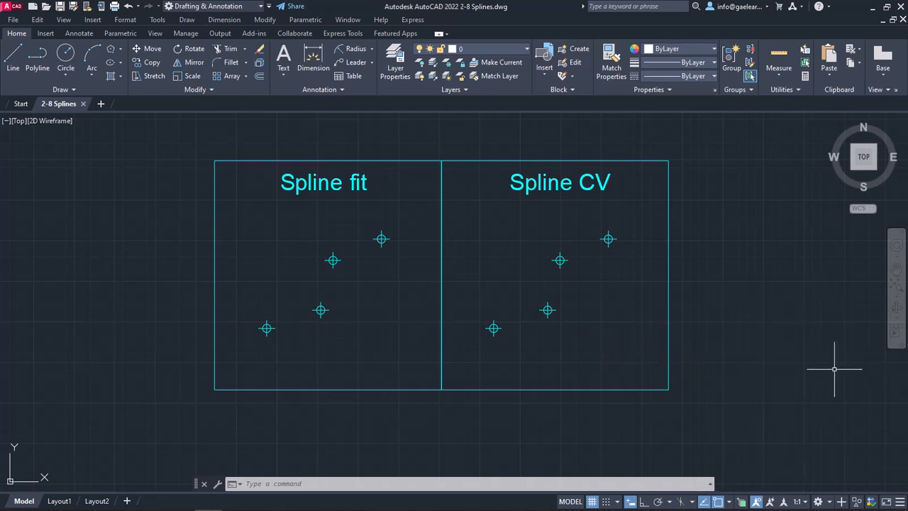
left_click(186, 19)
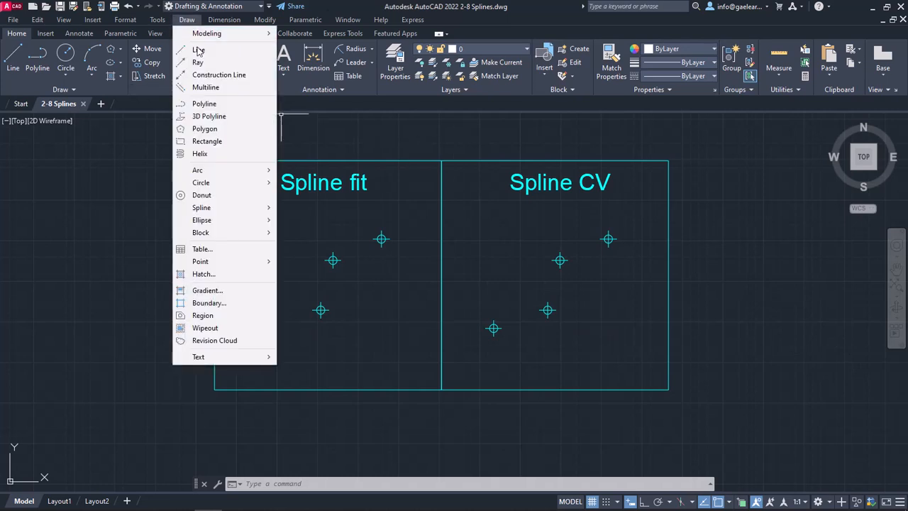
mouse_move(209, 209)
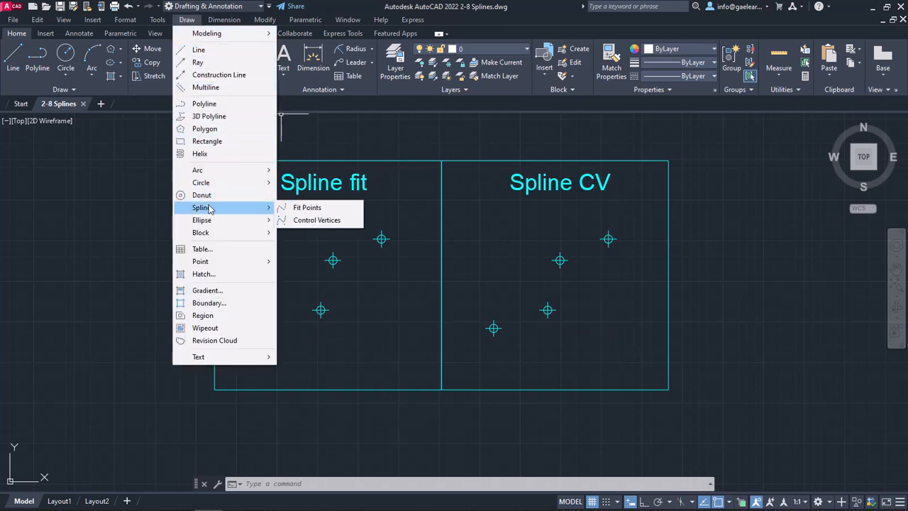
key("Escape")
key("Escape")
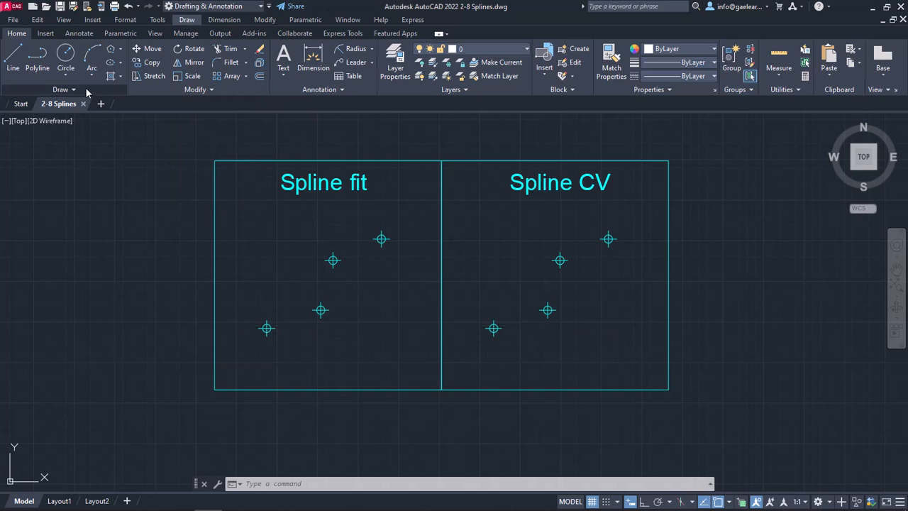
Step: Draw a fit-point spline through the four nodes inside the Spline fit box, from lower left to upper right
left_click(86, 91)
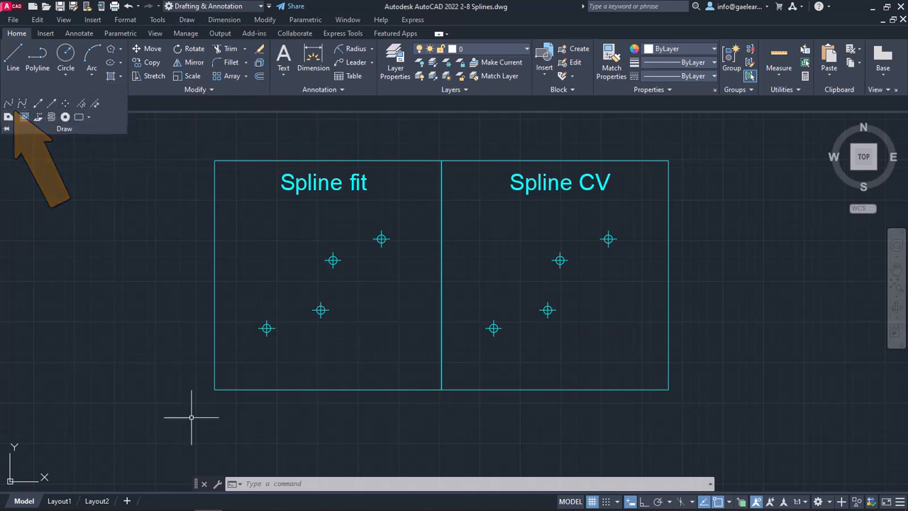
type("Spline")
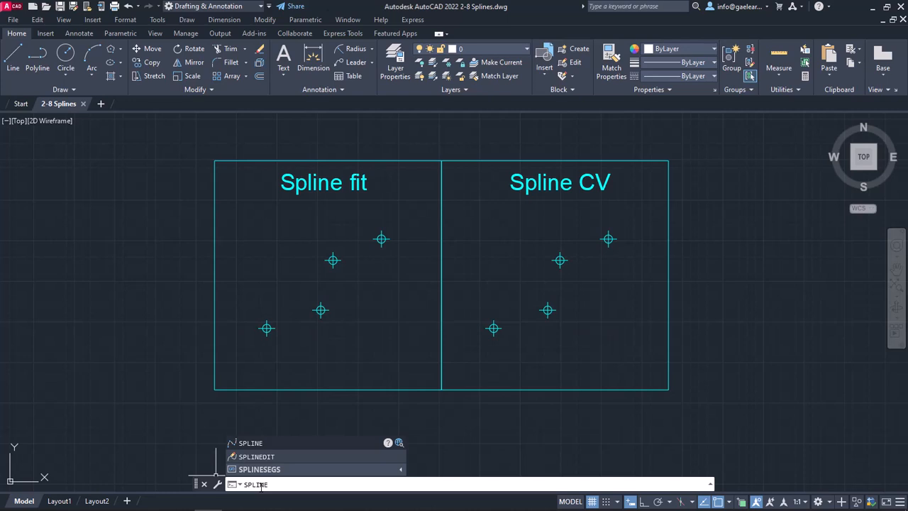
key("Return")
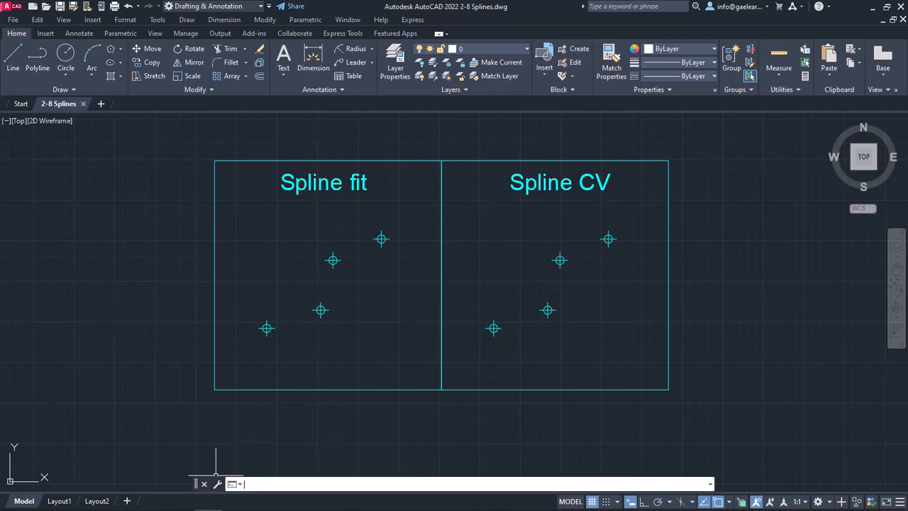
left_click(39, 90)
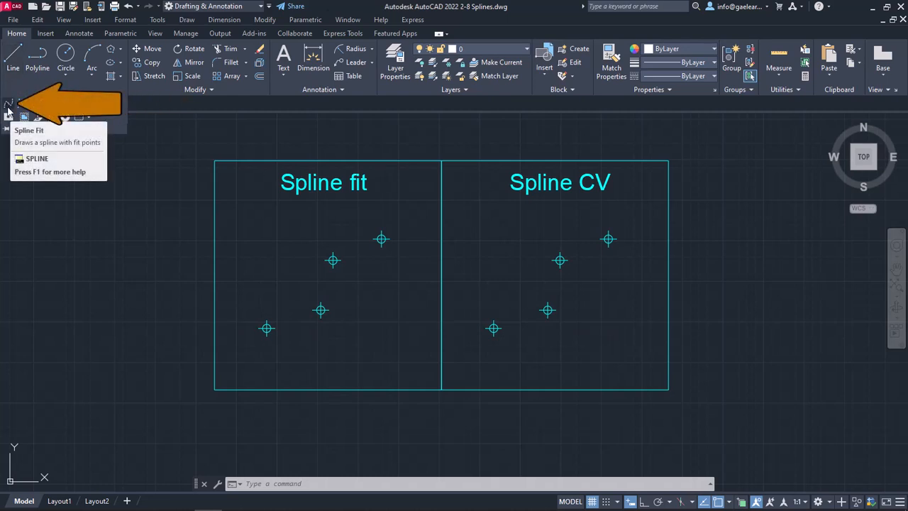
left_click(9, 106)
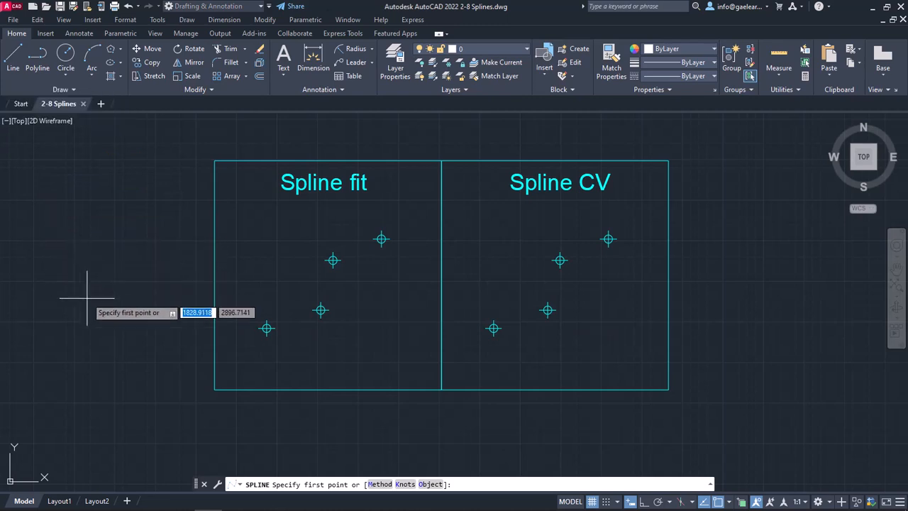
left_click(266, 328)
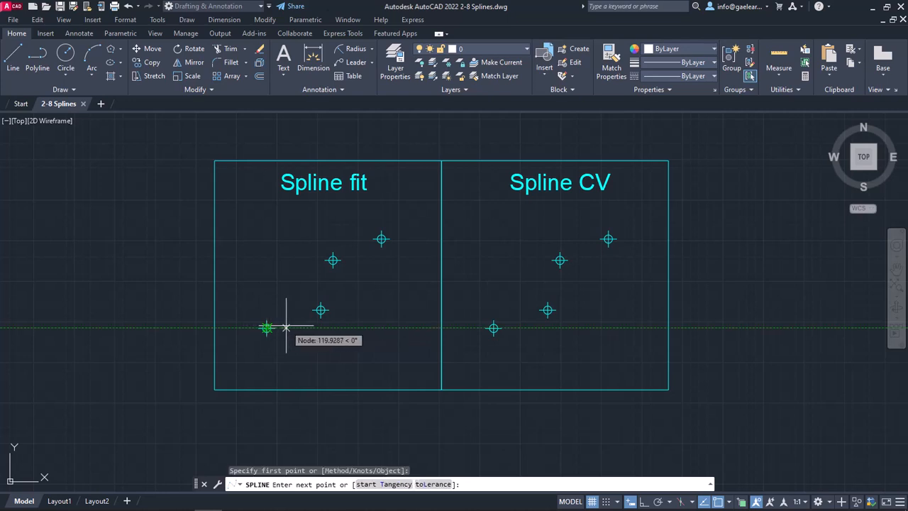
left_click(321, 310)
left_click(334, 260)
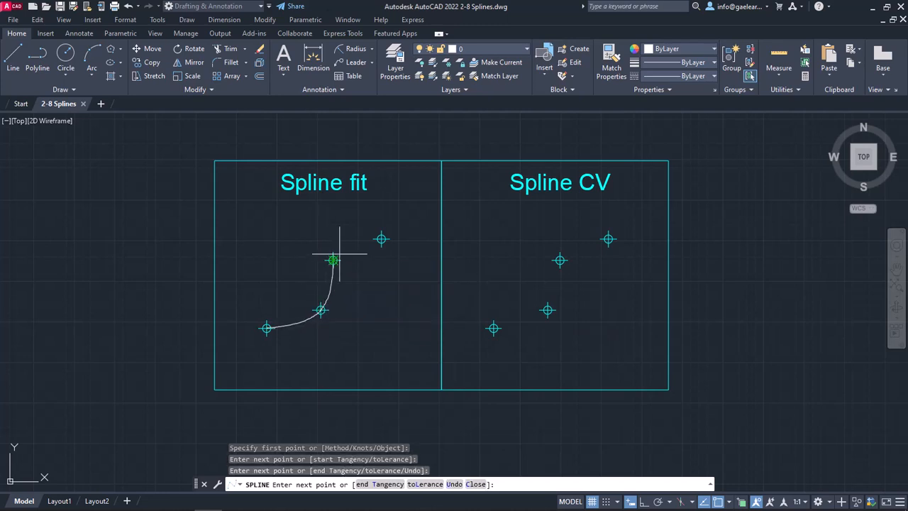
left_click(381, 239)
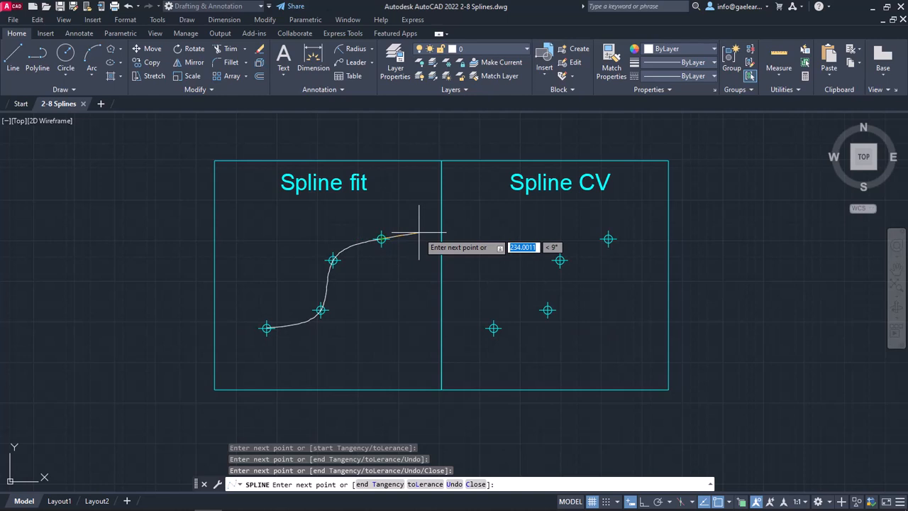
key("Return")
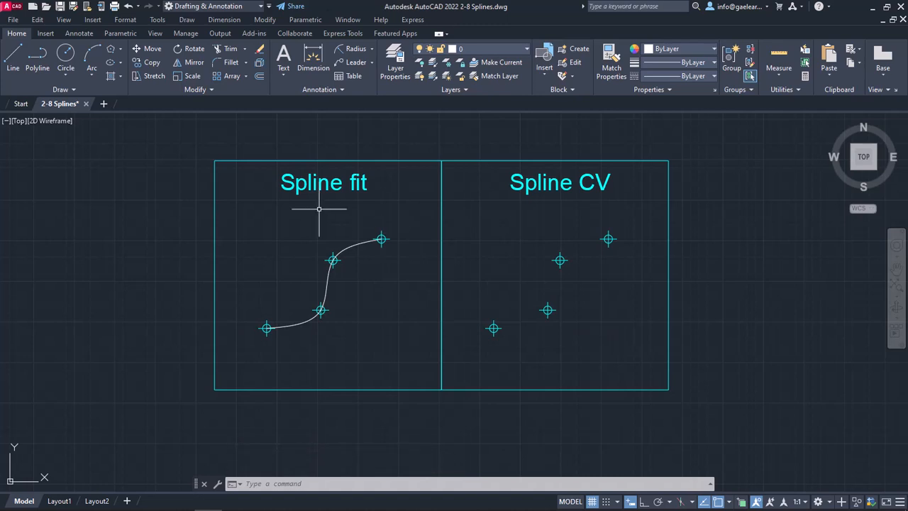
Step: Draw a control-vertex spline through the four nodes inside the Spline CV box, from lower left to upper right
left_click(83, 90)
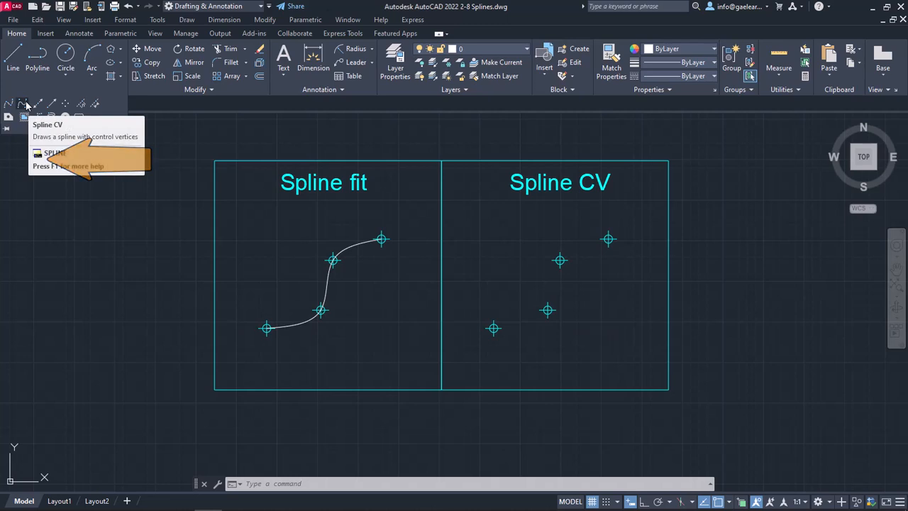
left_click(25, 104)
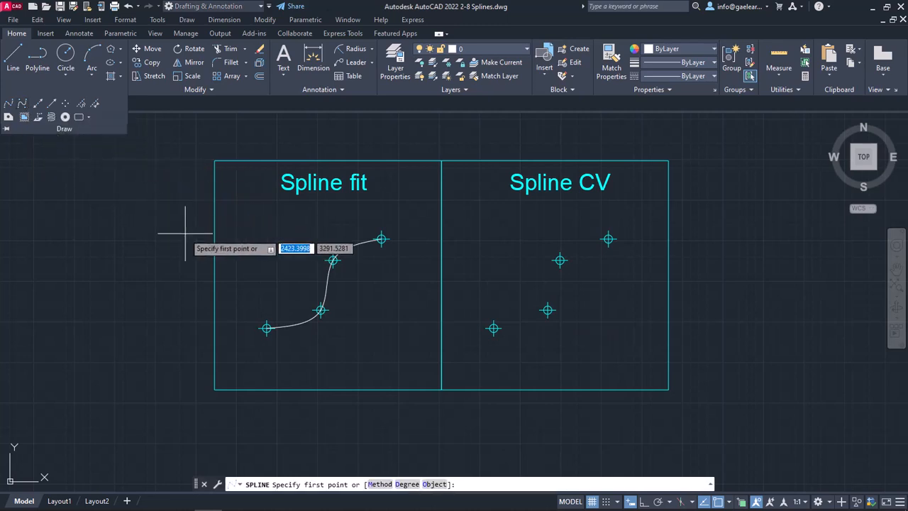
left_click(493, 328)
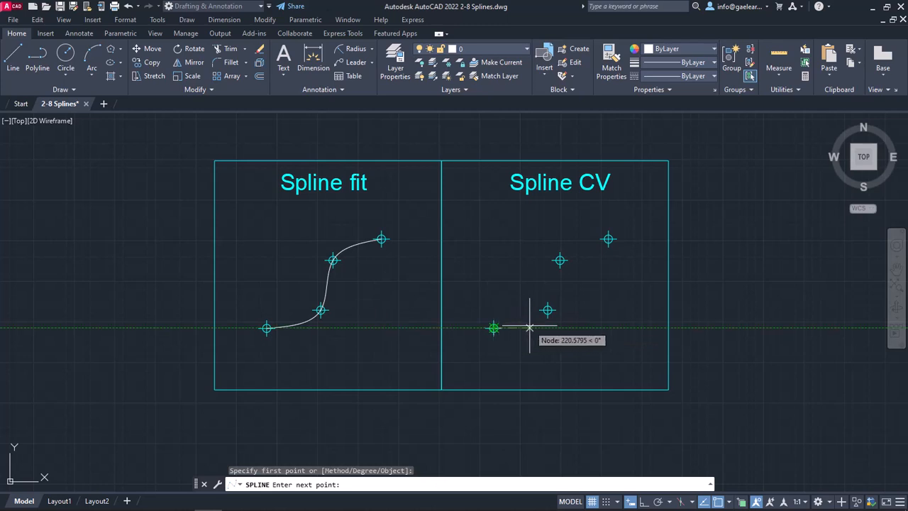
left_click(547, 310)
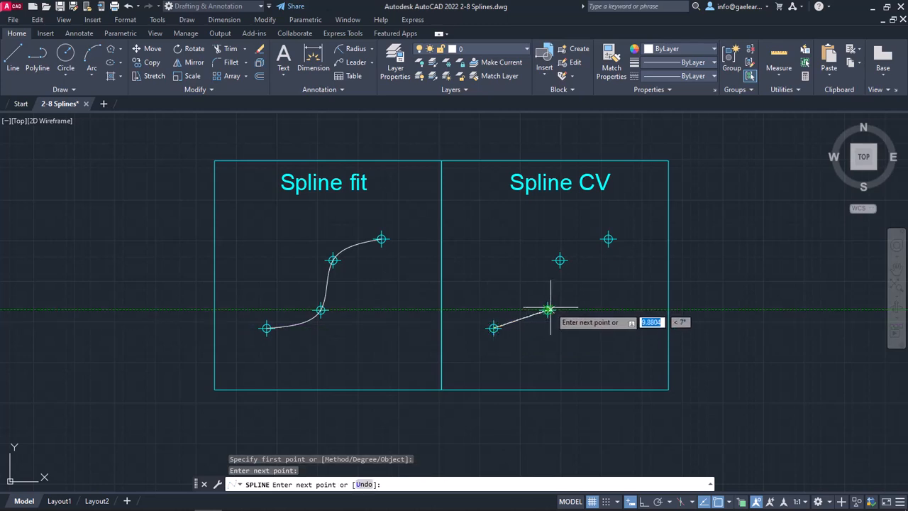
left_click(560, 260)
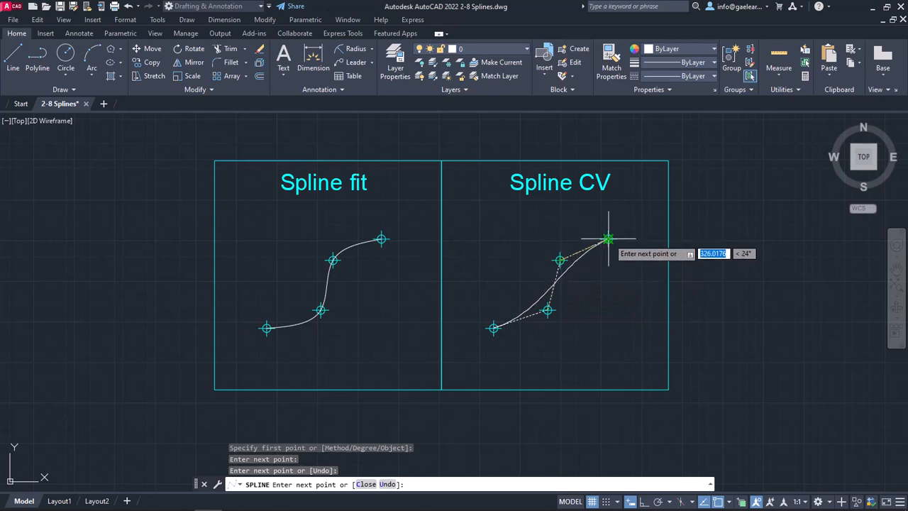
left_click(608, 239)
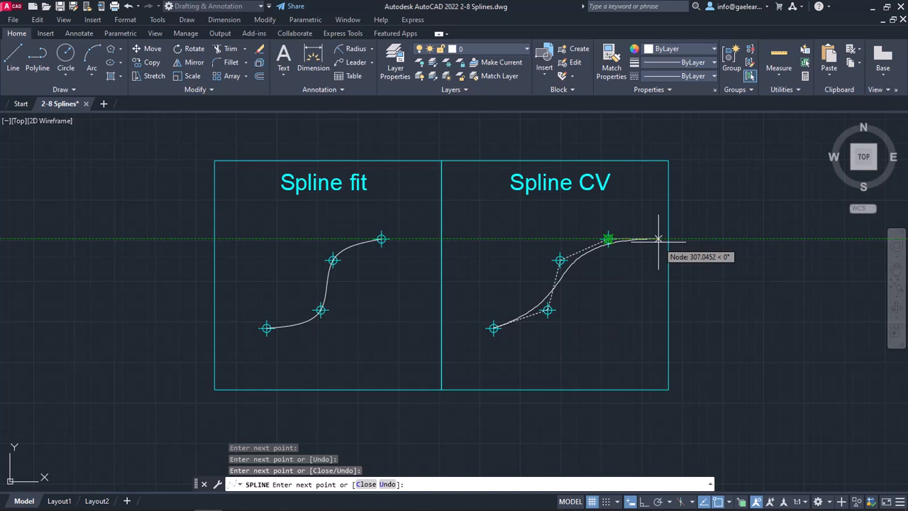
key("Return")
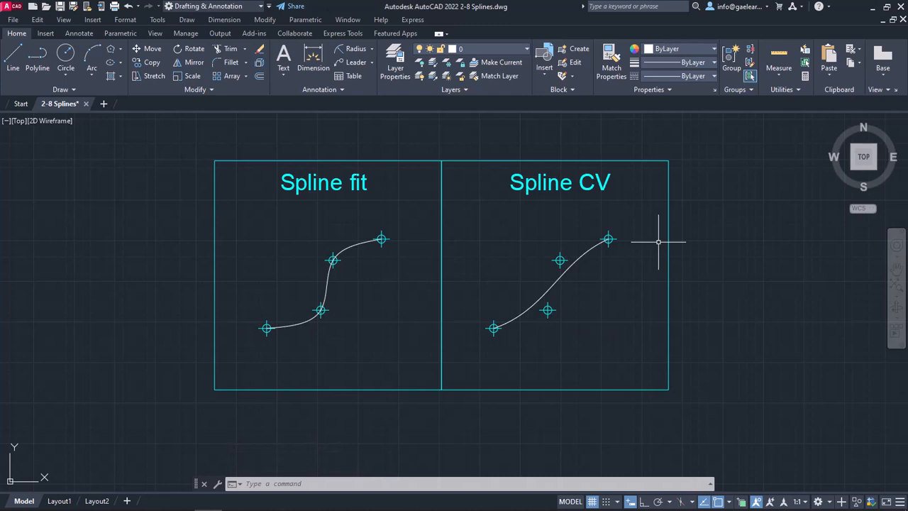
Step: Start a new SPLINE command and switch its creation method to Fit and back to CV
left_click(299, 482)
type("SPLIne")
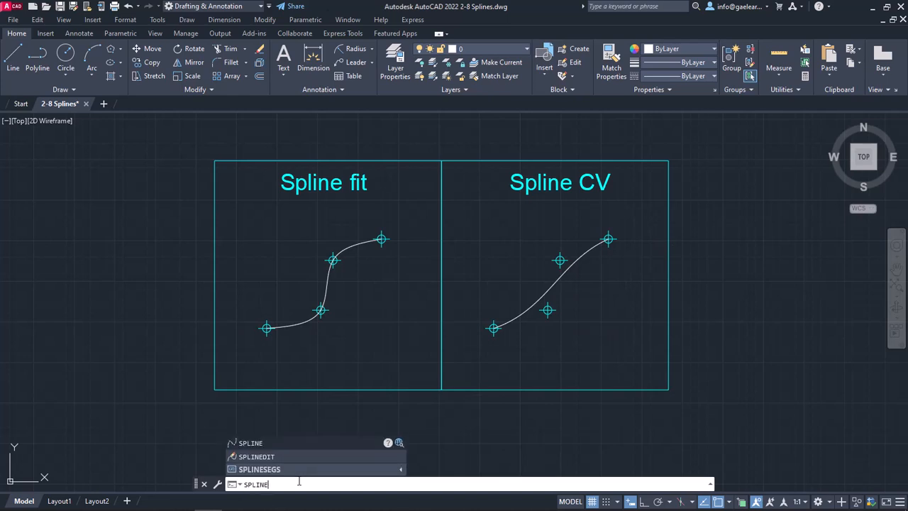
key("Return")
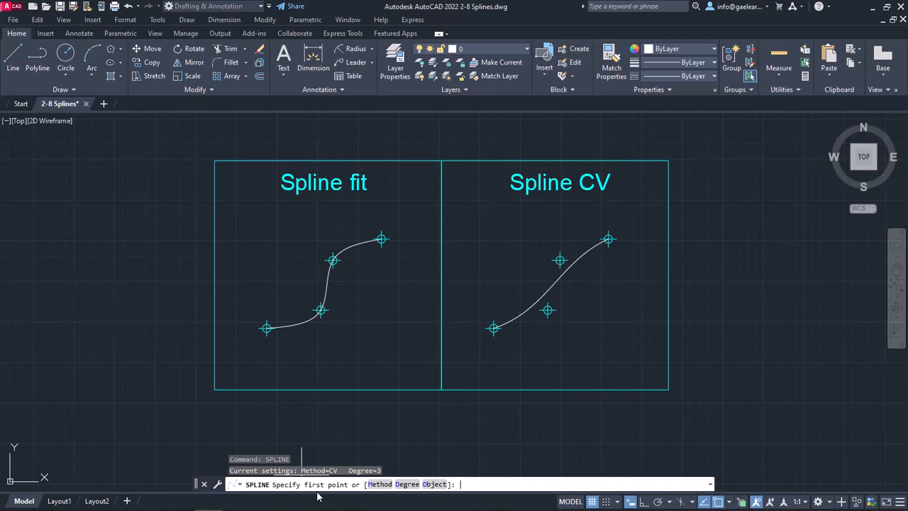
left_click(376, 484)
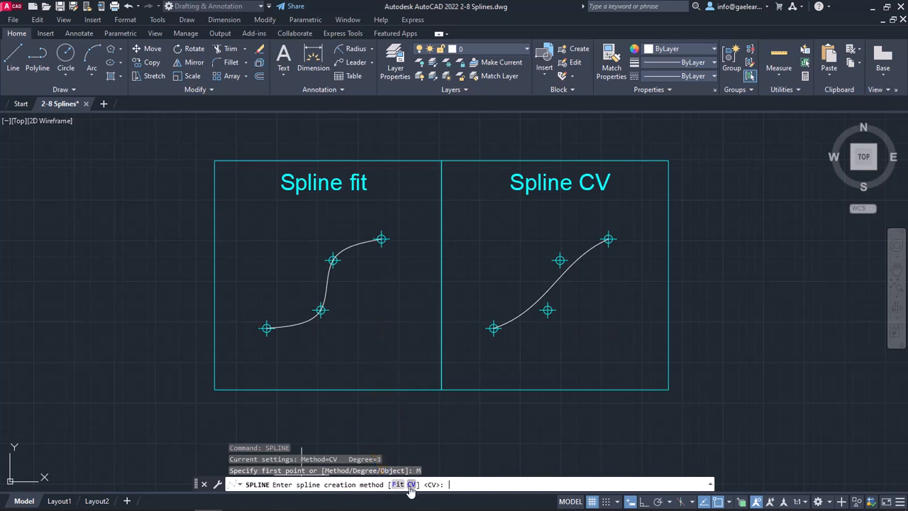
left_click(409, 484)
left_click(387, 484)
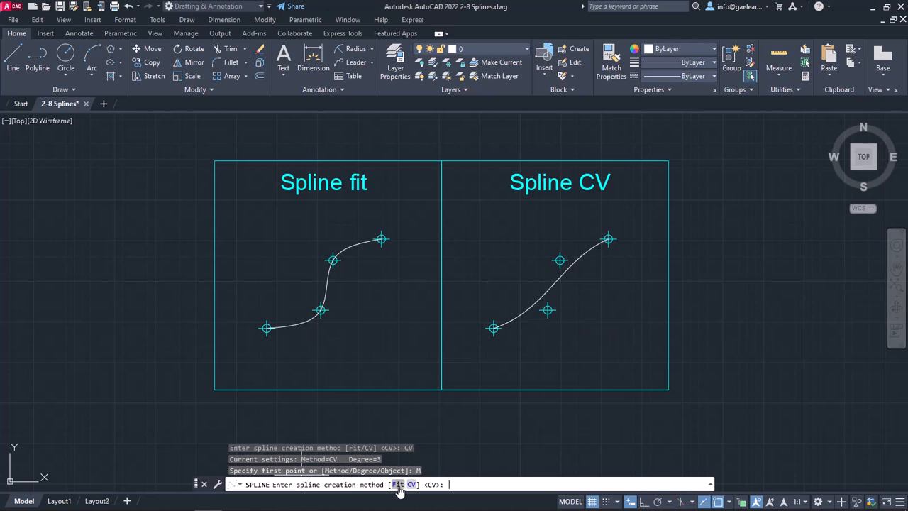
left_click(398, 484)
left_click(387, 484)
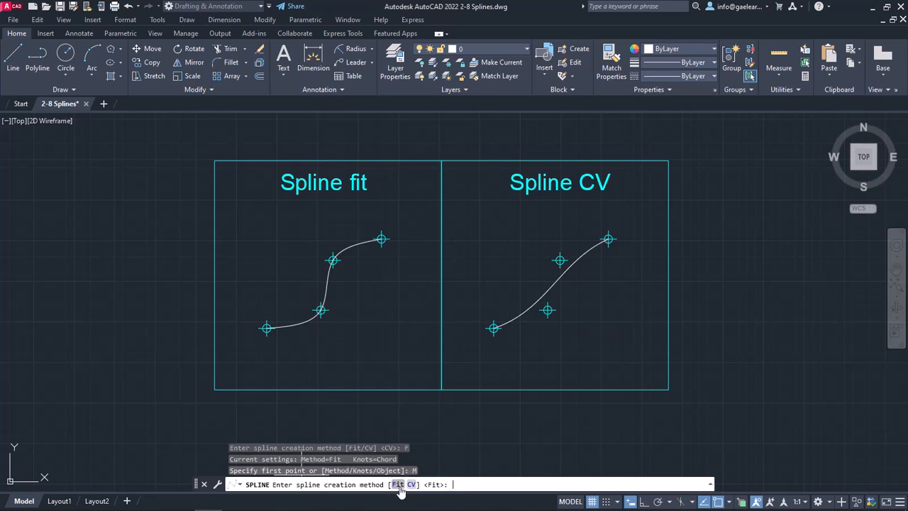
left_click(409, 487)
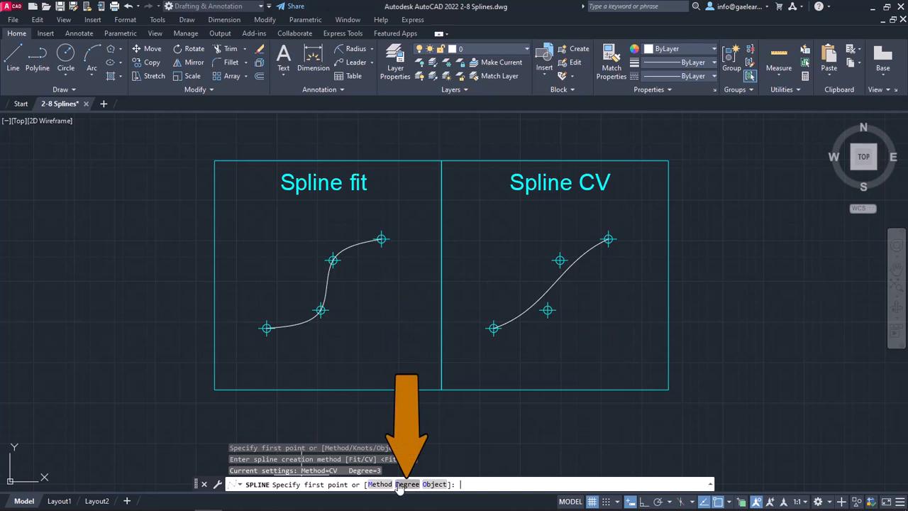
Step: Set the spline degree to 1 and draw it through the four nodes in the Spline CV box
left_click(397, 484)
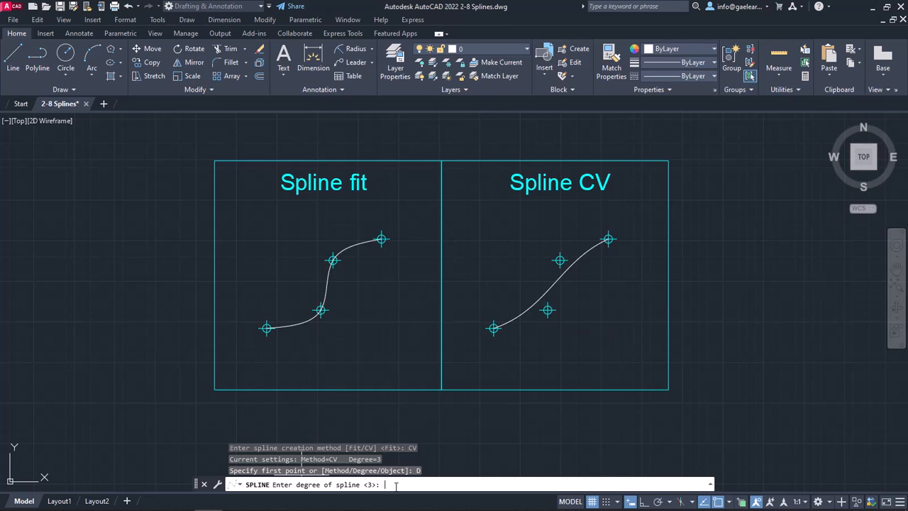
type("1")
key("Return")
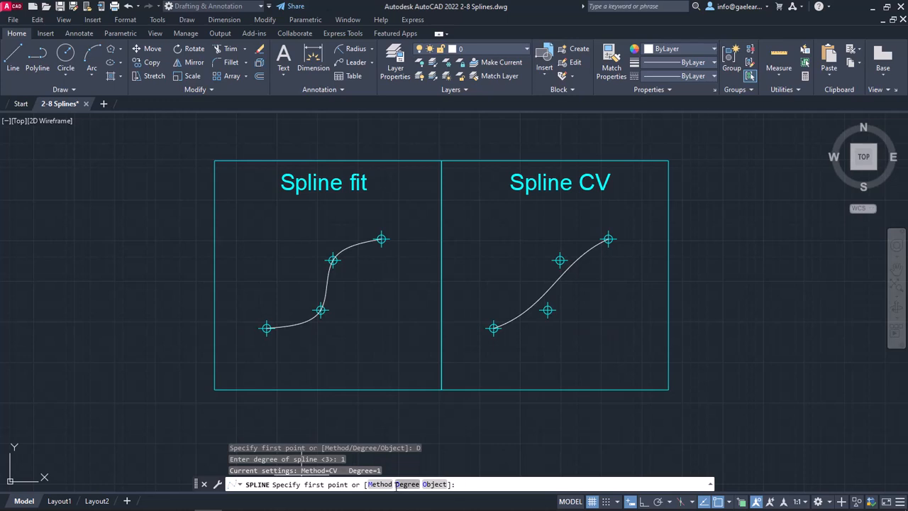
left_click(496, 324)
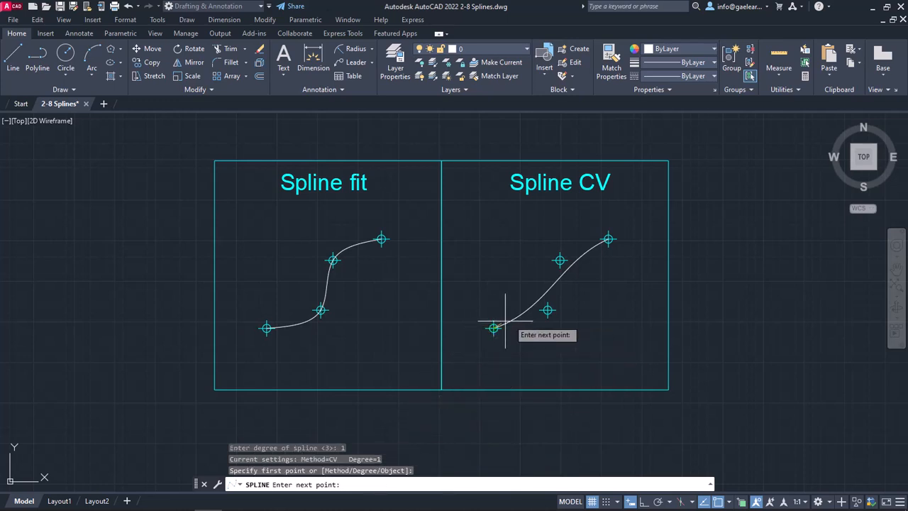
left_click(548, 310)
left_click(560, 260)
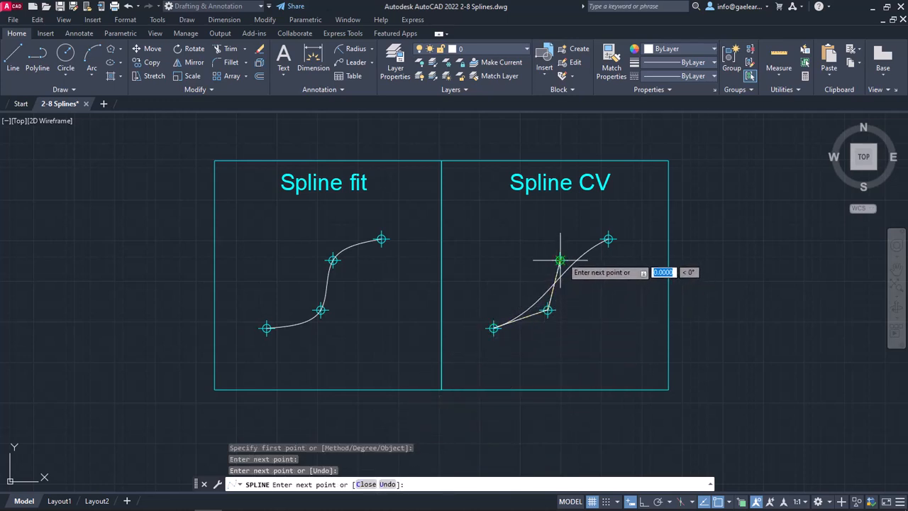
left_click(608, 239)
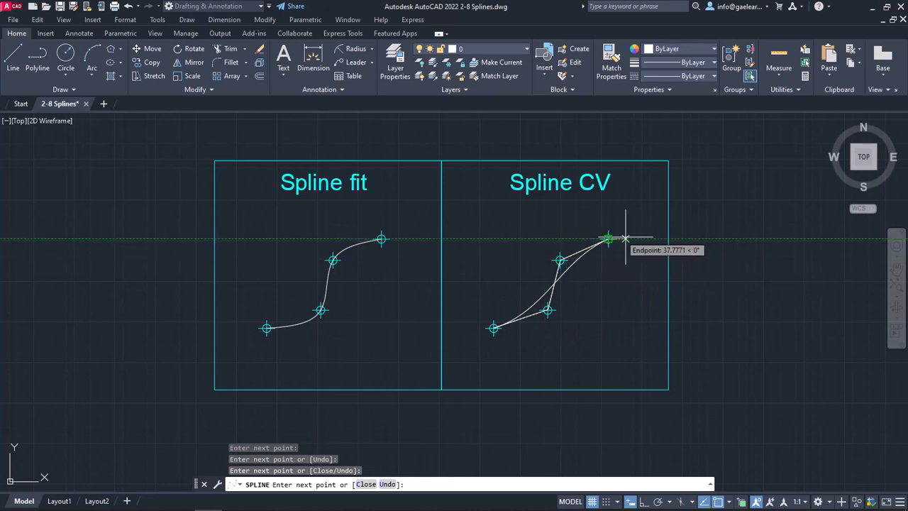
key("Return")
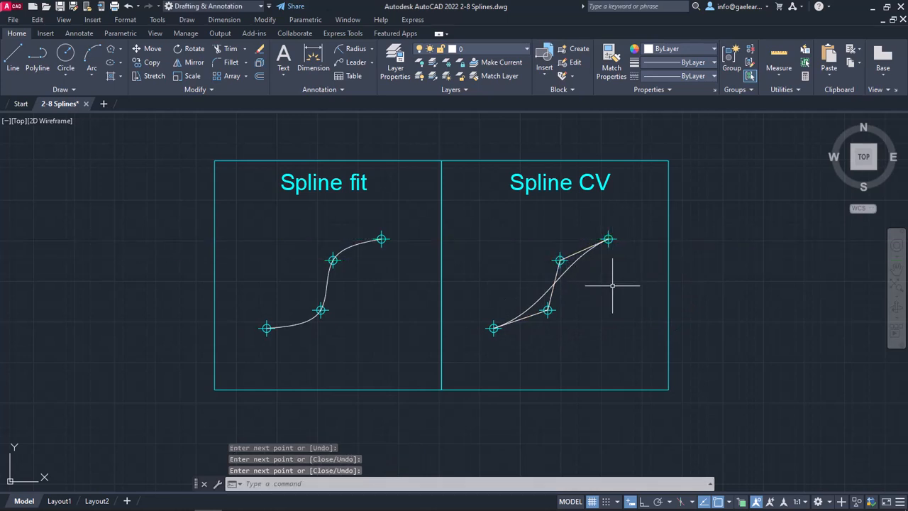